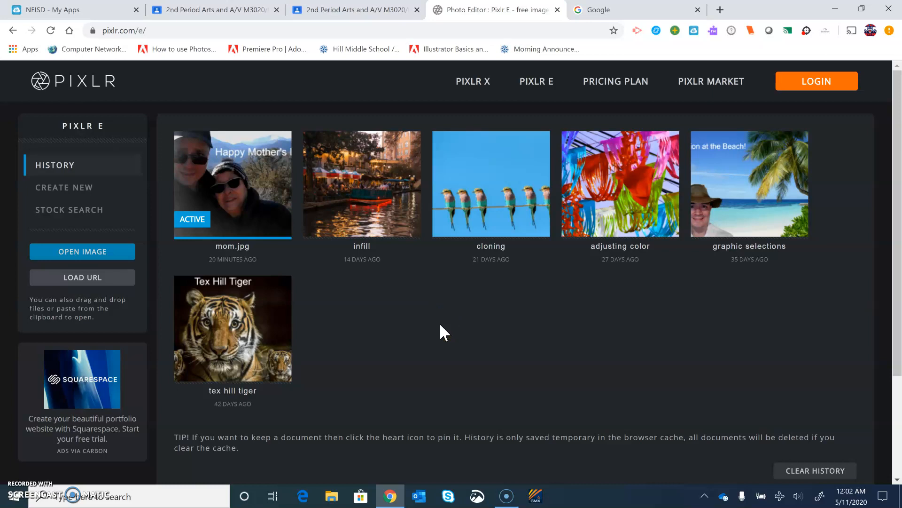
Search Google for tex hill middle school and copy the image address of the Tex Hill Tigers logo on the school website.
{"action": "left_click", "coordinate": [652, 10]}
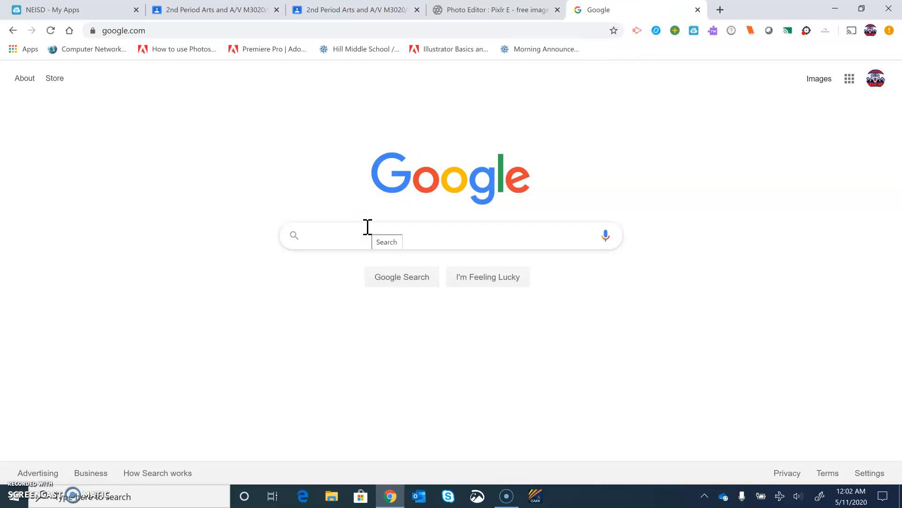
{"action": "type", "text": "tex h"}
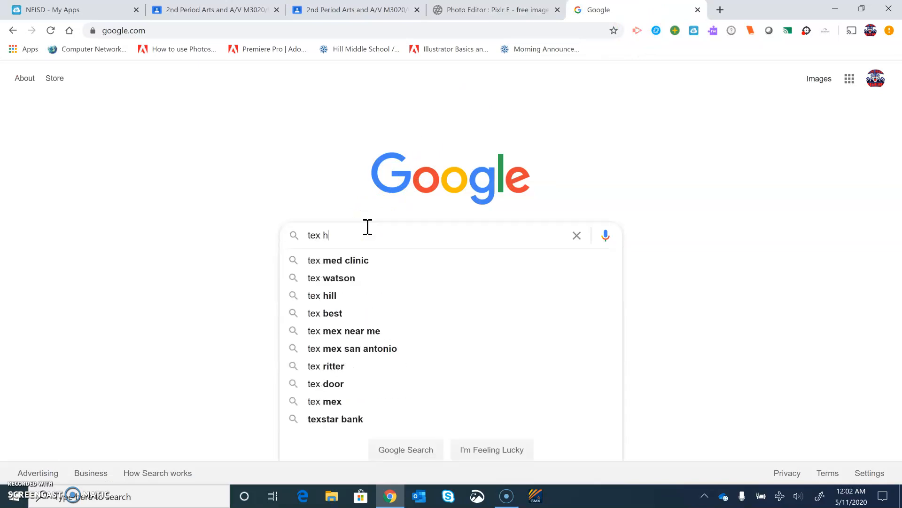
{"action": "type", "text": "ill mi"}
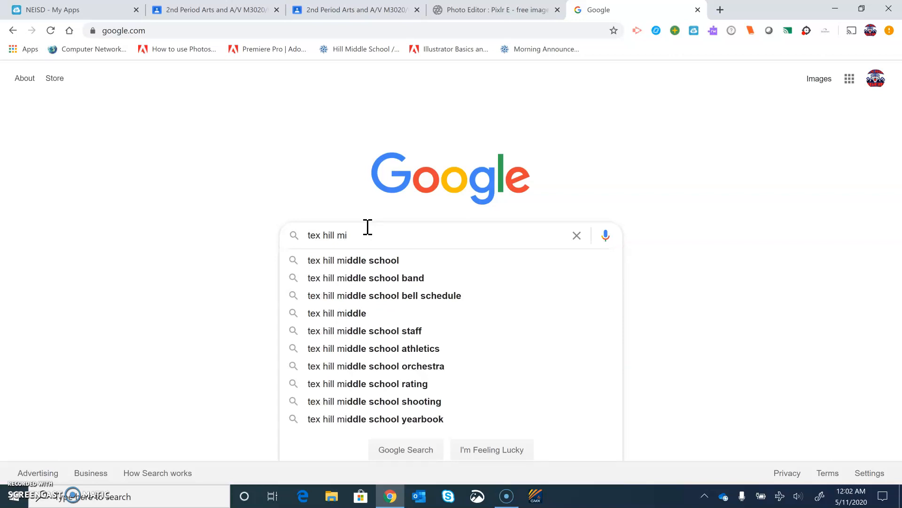
{"action": "left_click", "coordinate": [369, 260]}
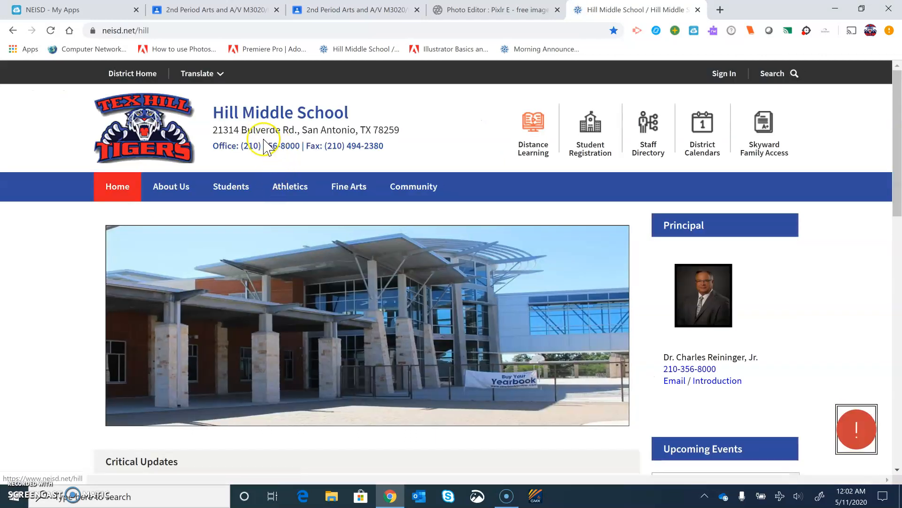
{"action": "right_click", "coordinate": [151, 123]}
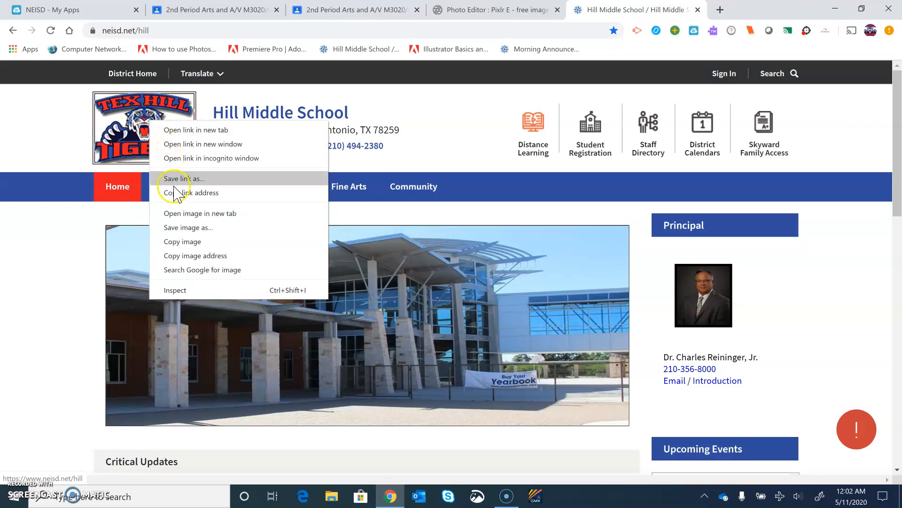
{"action": "left_click", "coordinate": [205, 258]}
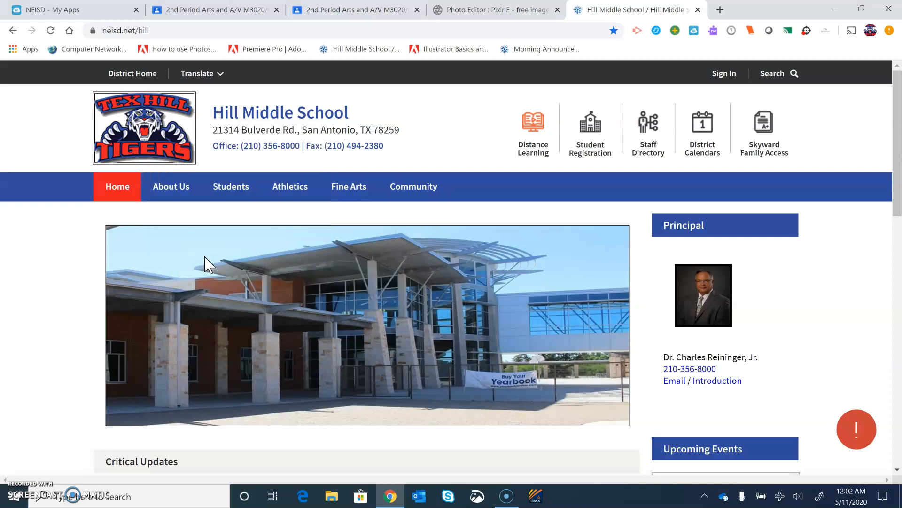
Switch to Pixlr E and open the Hill-Official-Logo.png image from the copied URL.
{"action": "left_click", "coordinate": [478, 11]}
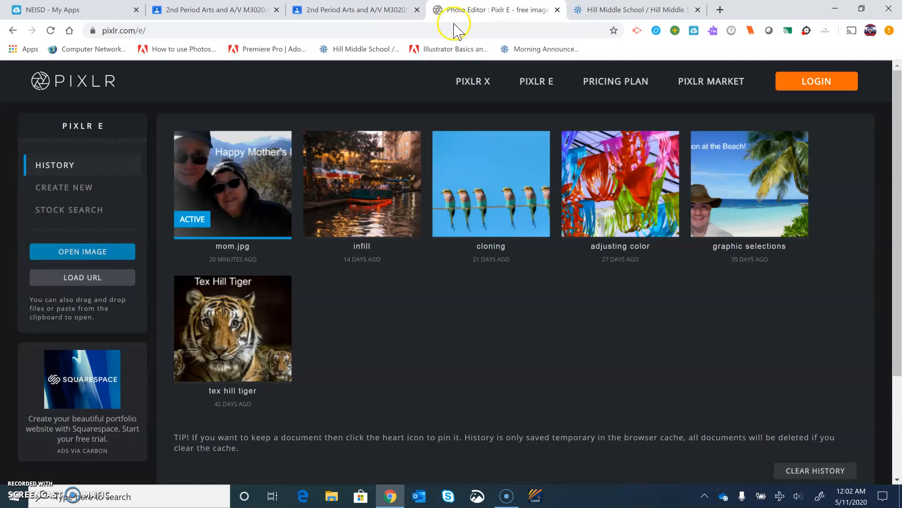
{"action": "left_click", "coordinate": [82, 278]}
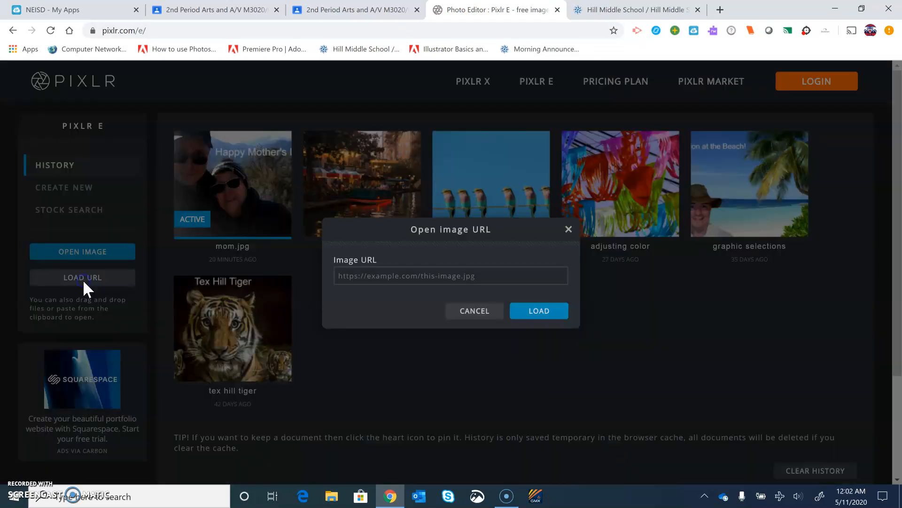
{"action": "right_click", "coordinate": [386, 279]}
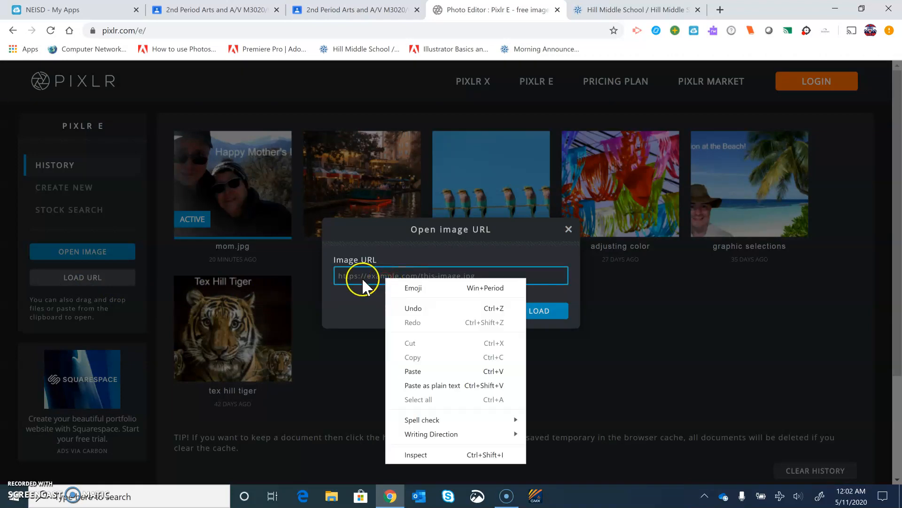
{"action": "left_click", "coordinate": [418, 373]}
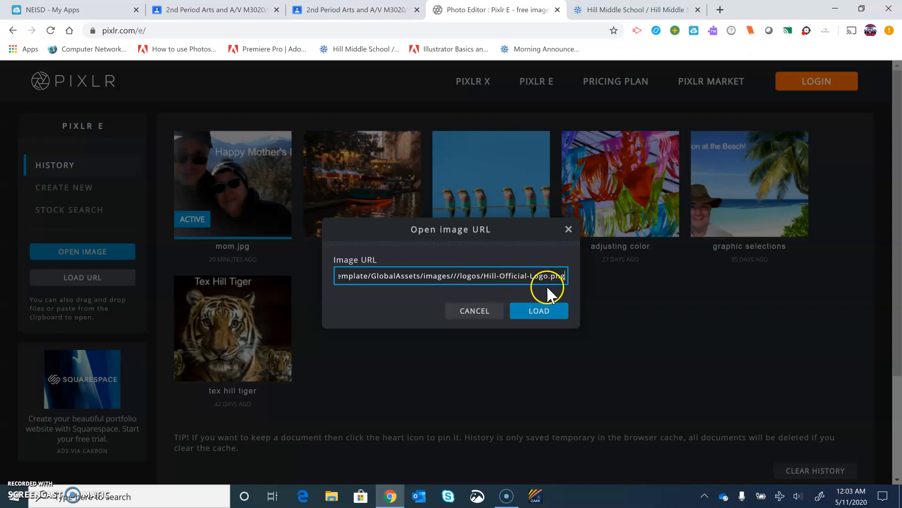
{"action": "left_click", "coordinate": [543, 314]}
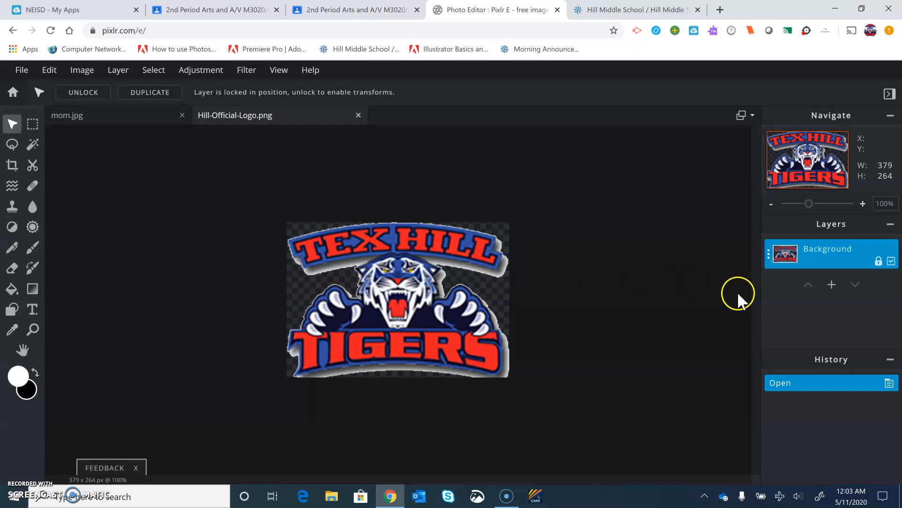
Start adding an image layer to the logo document.
{"action": "left_click", "coordinate": [832, 285]}
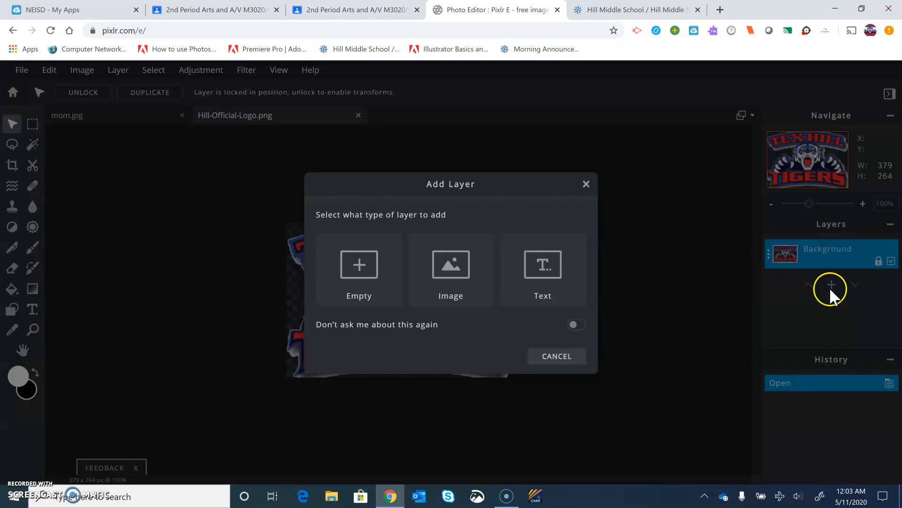
{"action": "left_click", "coordinate": [466, 297]}
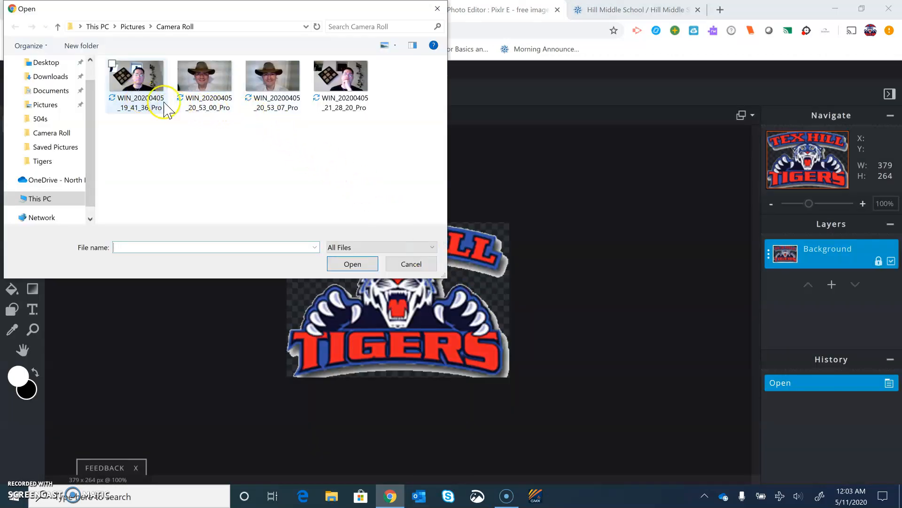
{"action": "left_click", "coordinate": [114, 500]}
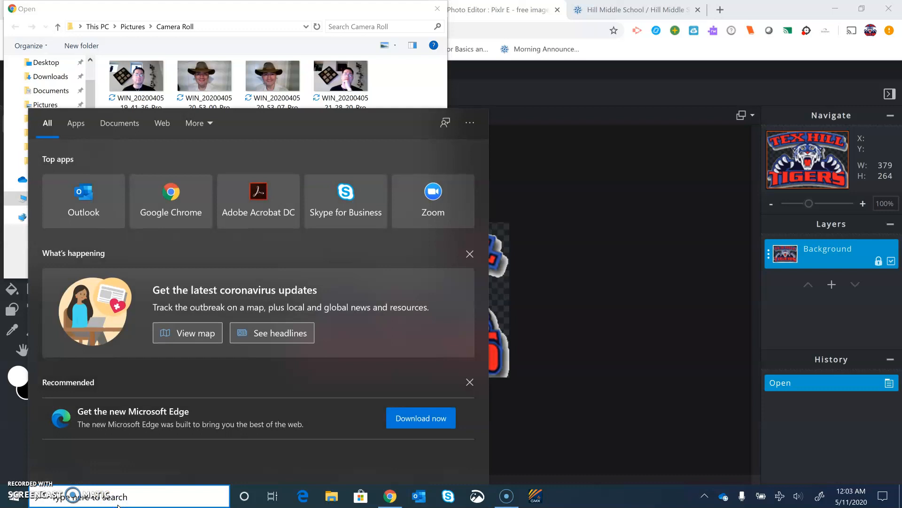
{"action": "type", "text": "ca"}
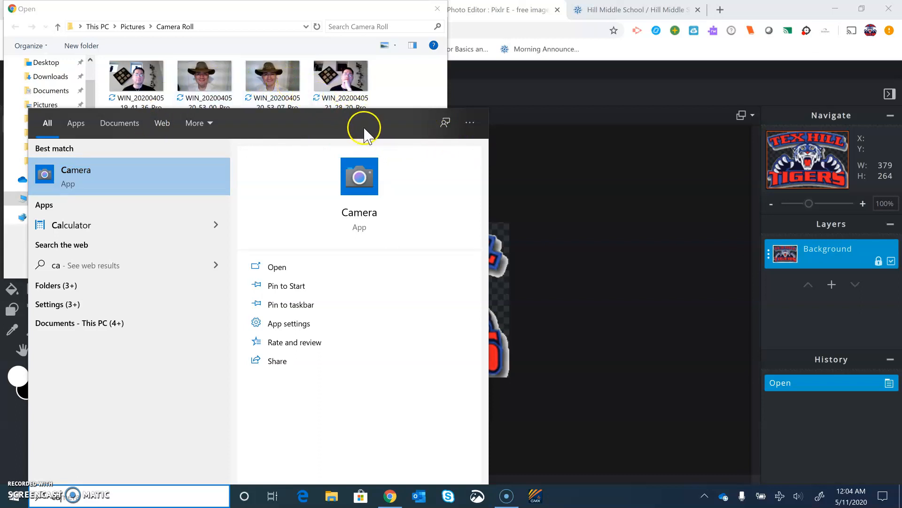
{"action": "left_click", "coordinate": [545, 126]}
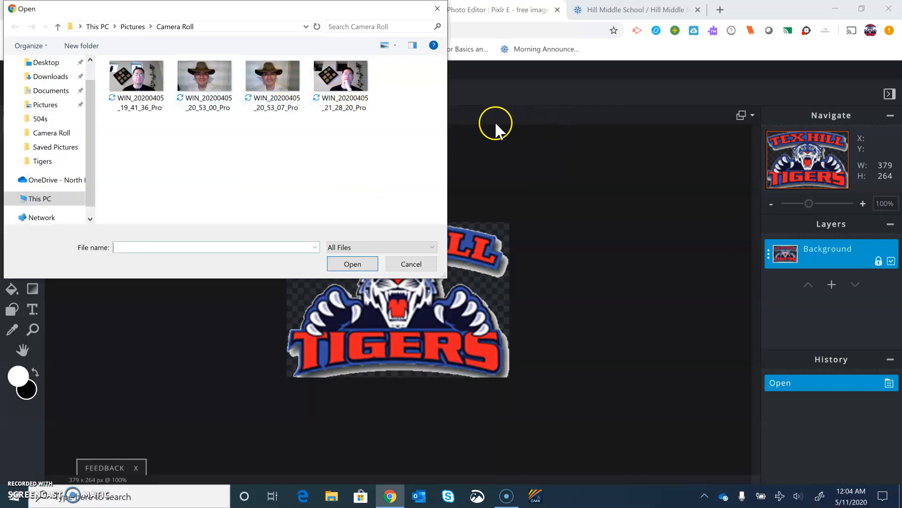
Choose the photo WIN_20200405_19_41_36_Pro from the Camera Roll folder as the new image layer.
{"action": "left_click", "coordinate": [56, 139]}
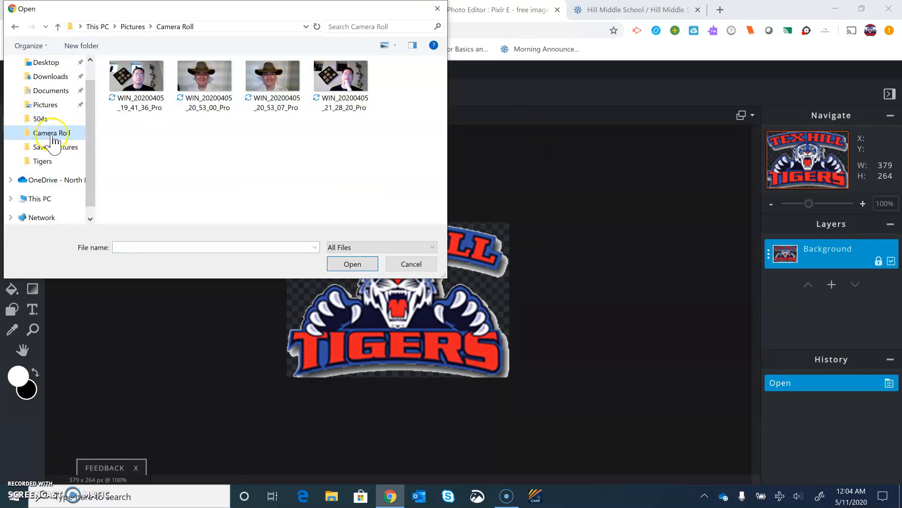
{"action": "left_click", "coordinate": [45, 104]}
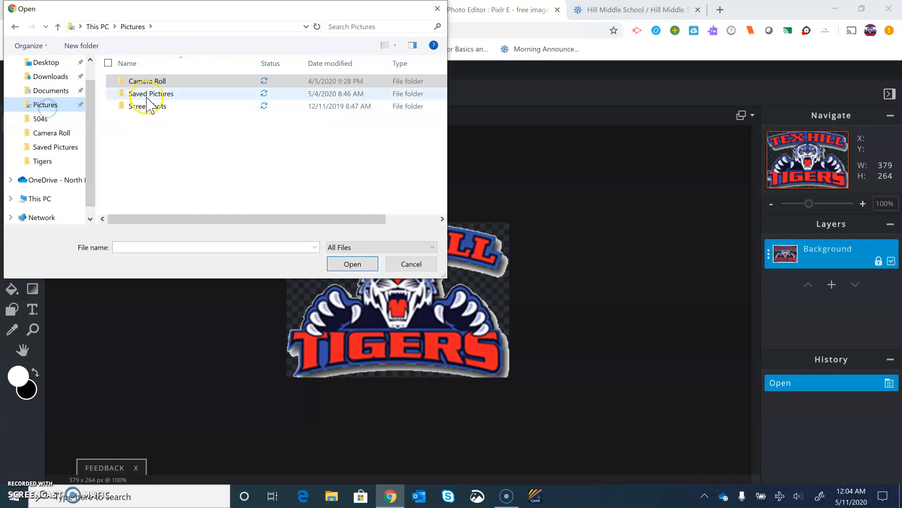
{"action": "double_click", "coordinate": [161, 83]}
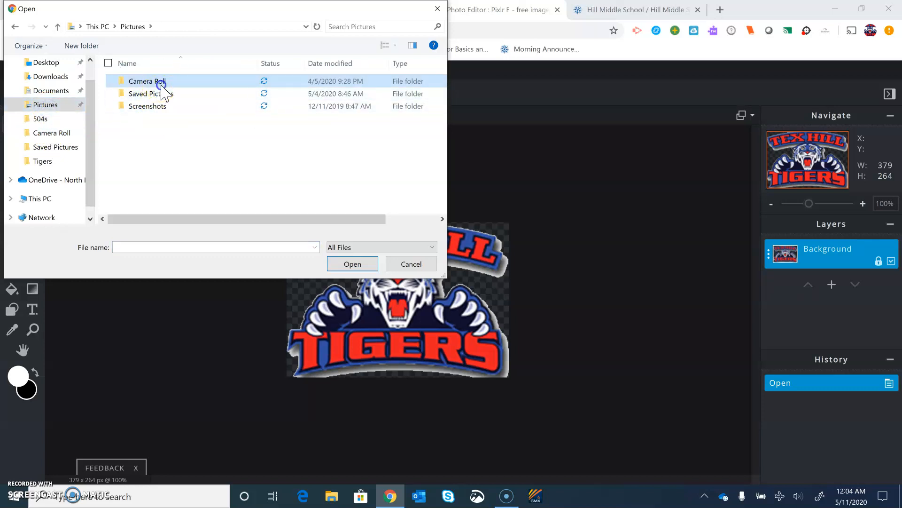
{"action": "left_click", "coordinate": [141, 102]}
{"action": "double_click", "coordinate": [142, 102]}
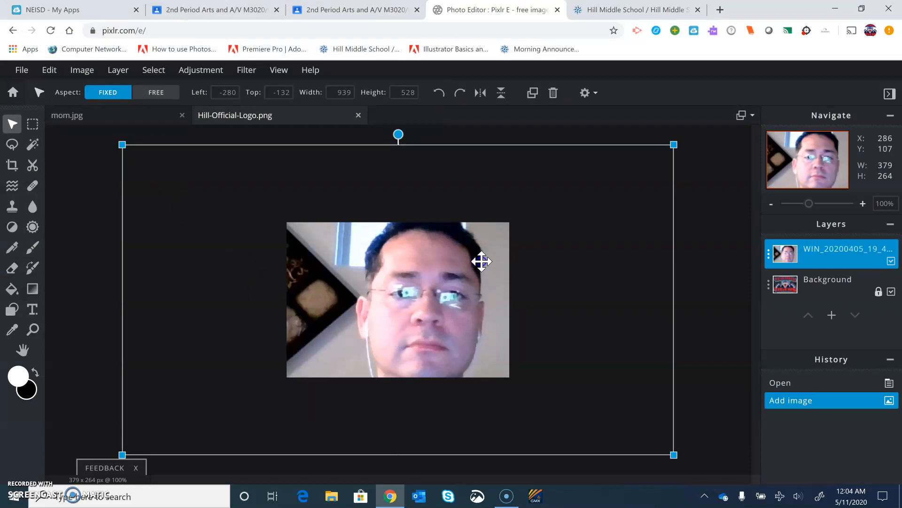
Rename the added photo layer to My Picture and close its layer settings.
{"action": "double_click", "coordinate": [834, 252]}
{"action": "left_click", "coordinate": [690, 258]}
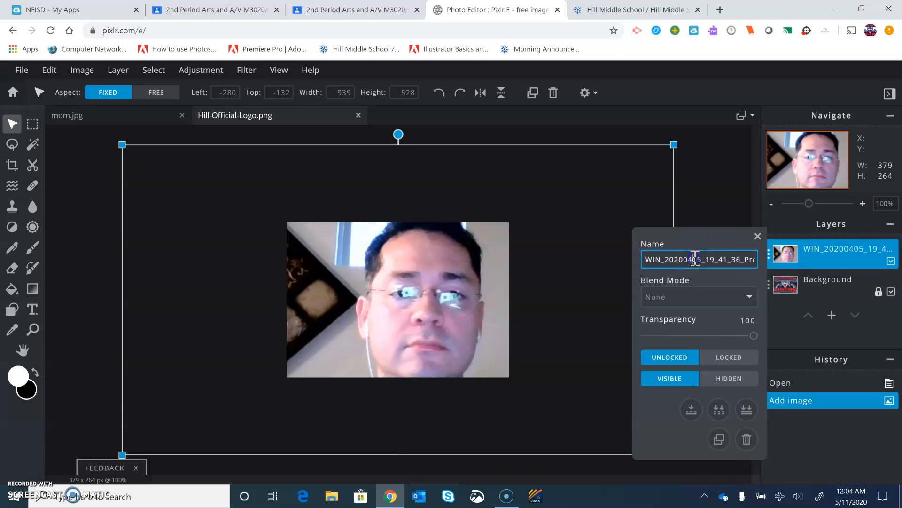
{"action": "double_click", "coordinate": [695, 258]}
{"action": "type", "text": "My Picture"}
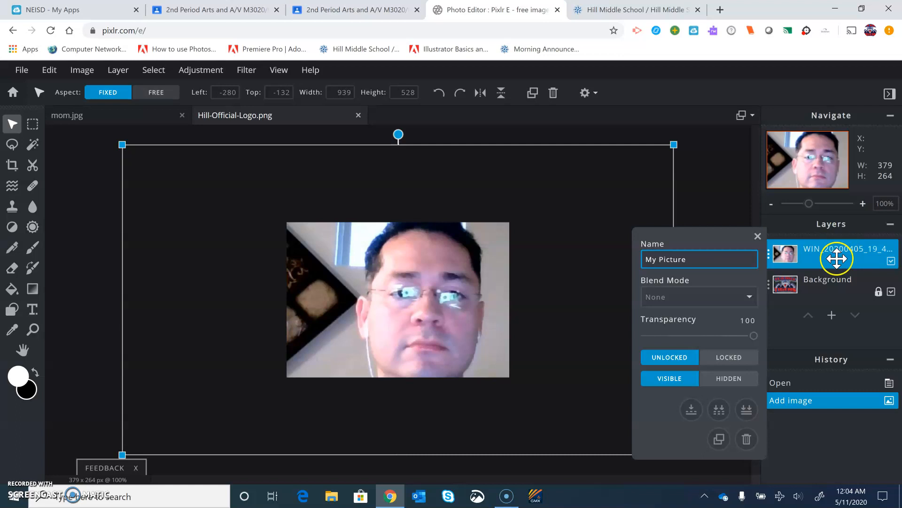
{"action": "left_click", "coordinate": [851, 332]}
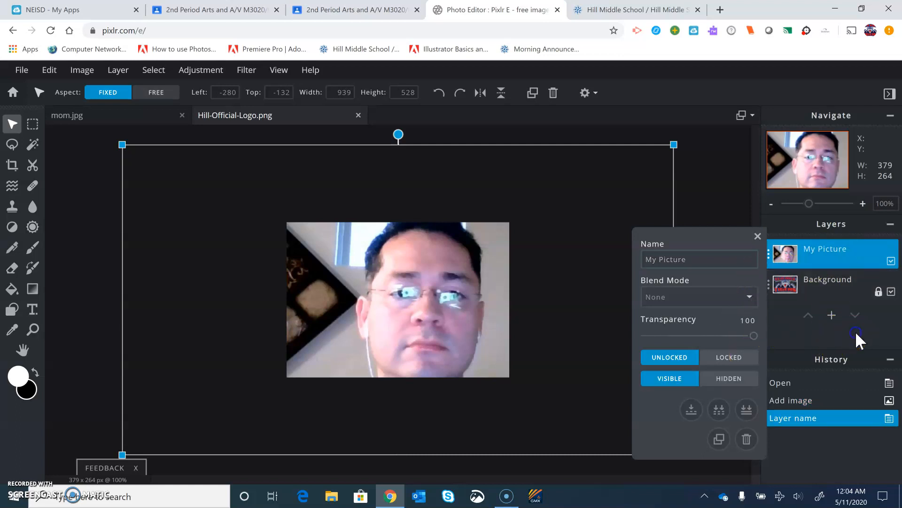
{"action": "left_click", "coordinate": [759, 238]}
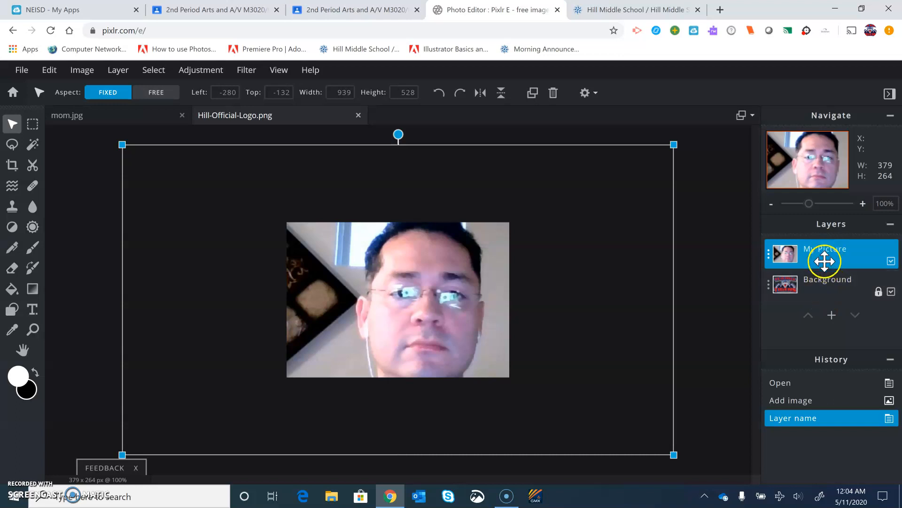
Make Background the active layer and hide the My Picture layer.
{"action": "left_click", "coordinate": [826, 285]}
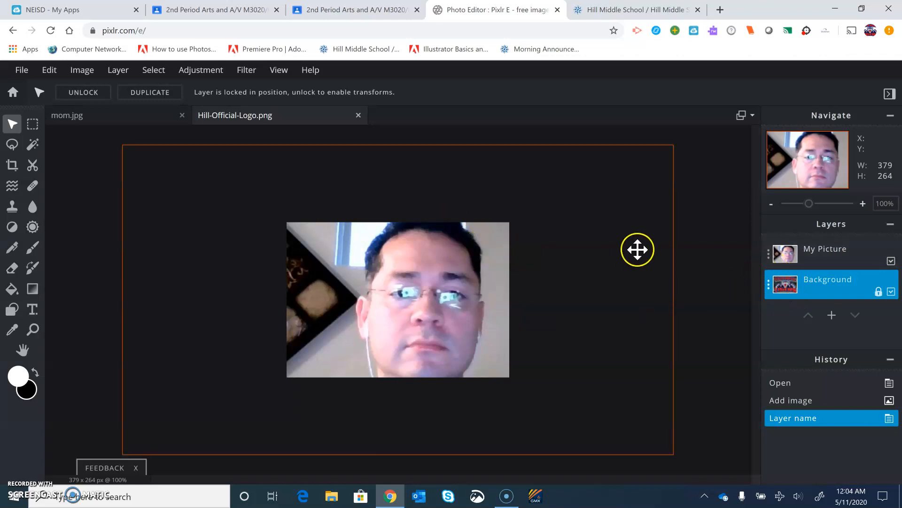
{"action": "left_click", "coordinate": [769, 256]}
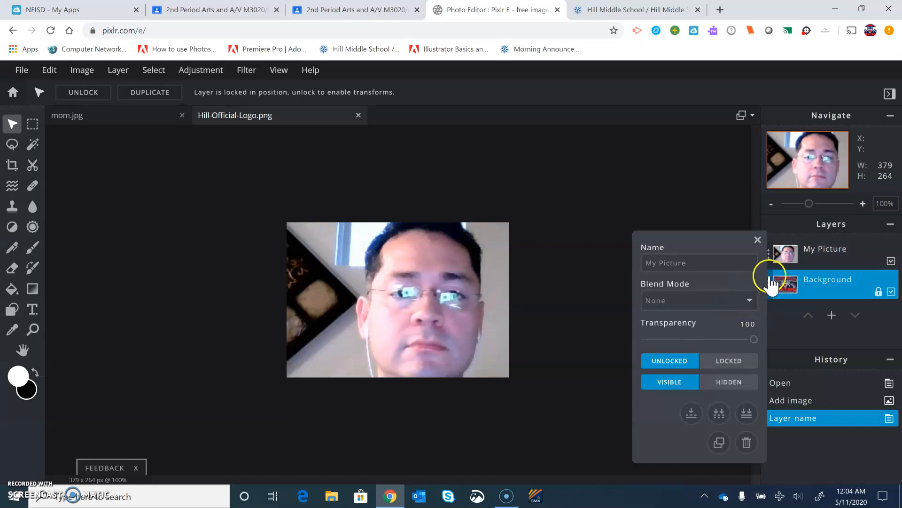
{"action": "left_click", "coordinate": [733, 390]}
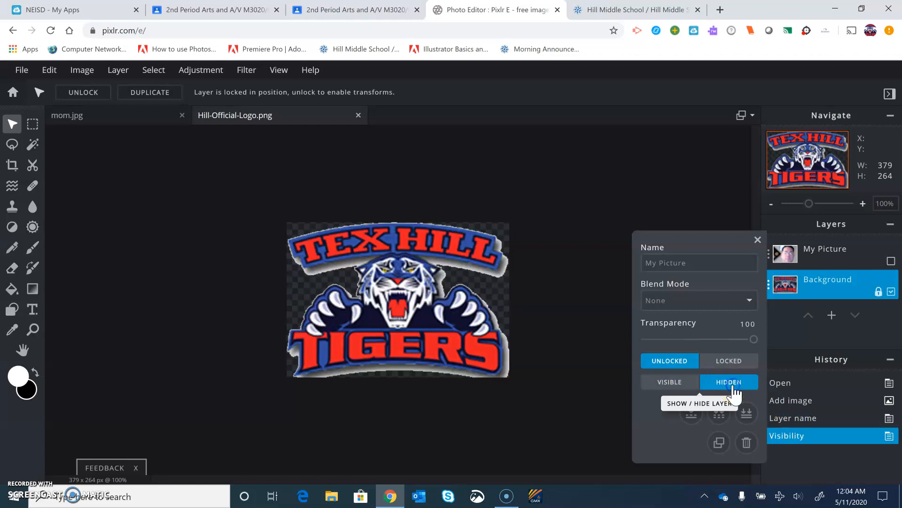
{"action": "left_click", "coordinate": [757, 240]}
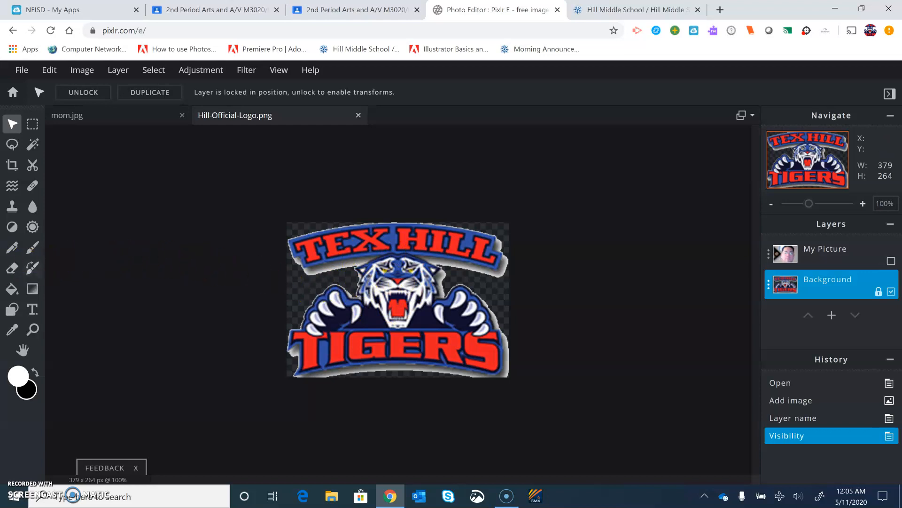
Erase the tiger's head from the middle of the logo on the Background layer, keeping the paws and lettering.
{"action": "left_click", "coordinate": [11, 269]}
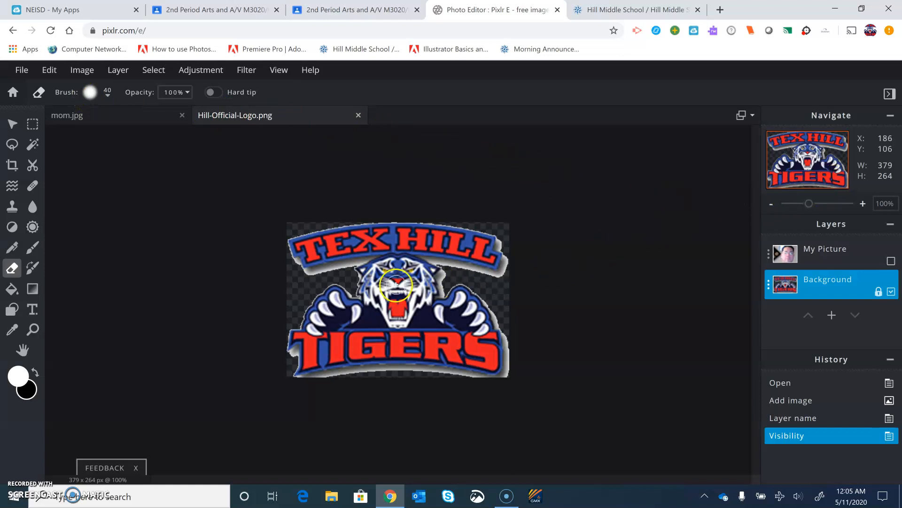
{"action": "mouse_move", "coordinate": [395, 278]}
{"action": "left_mouse_down"}
{"action": "mouse_move", "coordinate": [430, 270]}
{"action": "mouse_move", "coordinate": [408, 266]}
{"action": "left_mouse_up"}
{"action": "left_click_drag", "start_coordinate": [383, 266], "coordinate": [358, 276]}
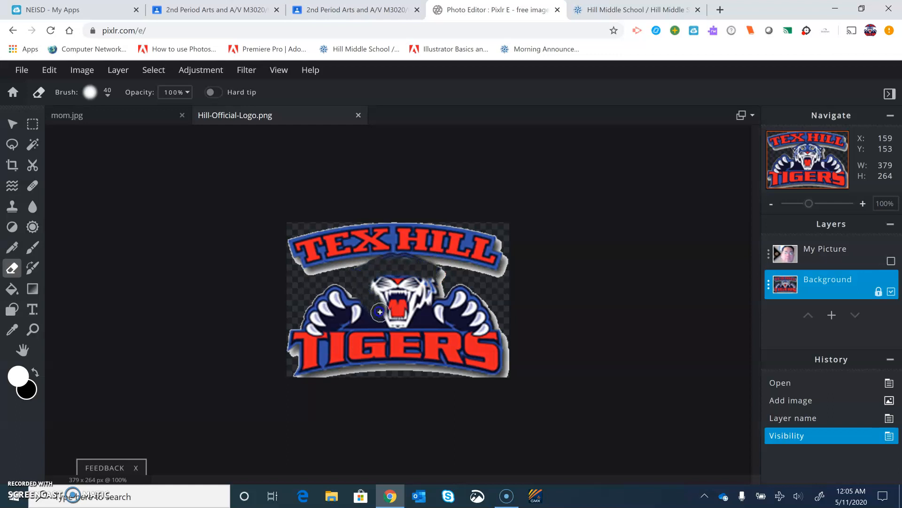
{"action": "mouse_move", "coordinate": [405, 323]}
{"action": "left_mouse_down"}
{"action": "mouse_move", "coordinate": [415, 284]}
{"action": "mouse_move", "coordinate": [385, 303]}
{"action": "mouse_move", "coordinate": [406, 305]}
{"action": "mouse_move", "coordinate": [385, 276]}
{"action": "left_mouse_up"}
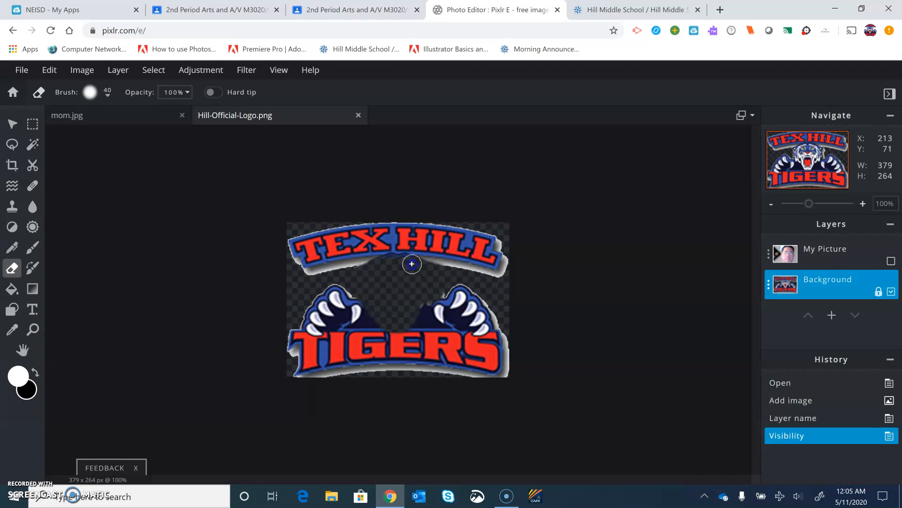
{"action": "mouse_move", "coordinate": [384, 266]}
{"action": "left_mouse_down"}
{"action": "mouse_move", "coordinate": [404, 313]}
{"action": "mouse_move", "coordinate": [423, 324]}
{"action": "mouse_move", "coordinate": [429, 285]}
{"action": "left_mouse_up"}
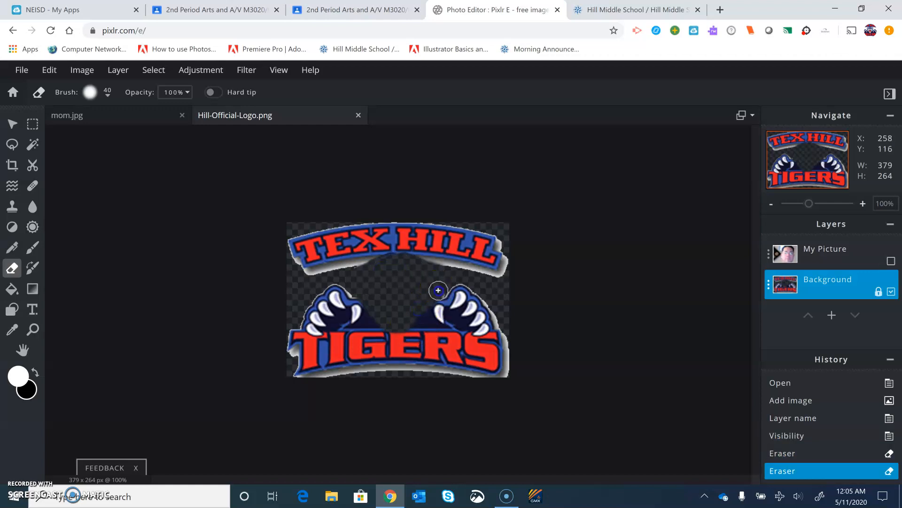
{"action": "left_click", "coordinate": [440, 292]}
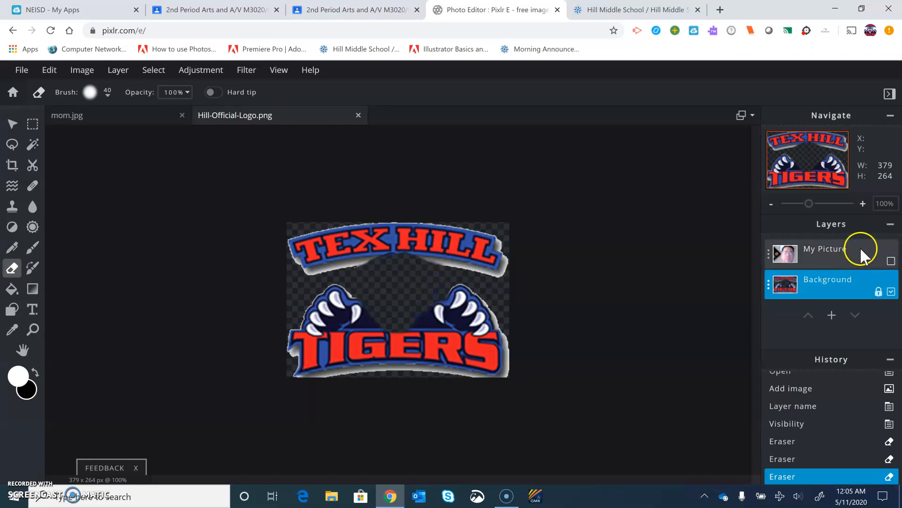
Make the My Picture layer visible again.
{"action": "left_click", "coordinate": [768, 257]}
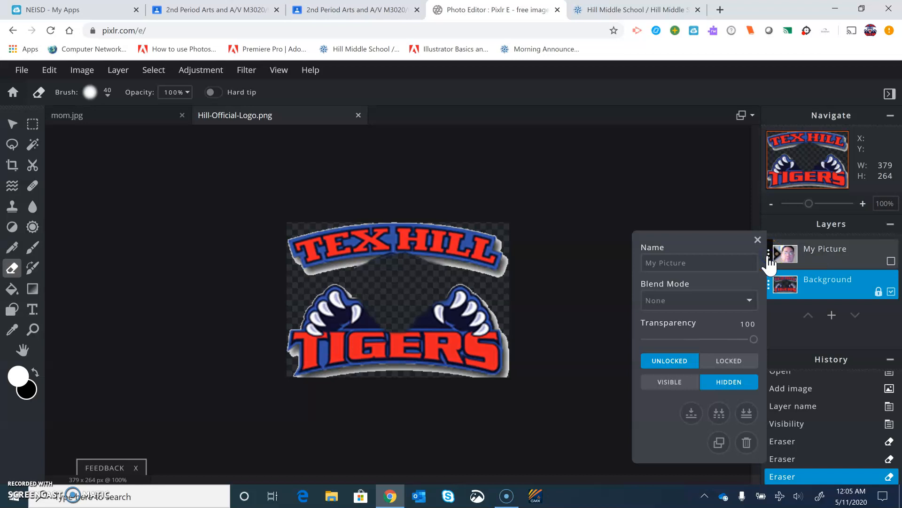
{"action": "left_click", "coordinate": [681, 395]}
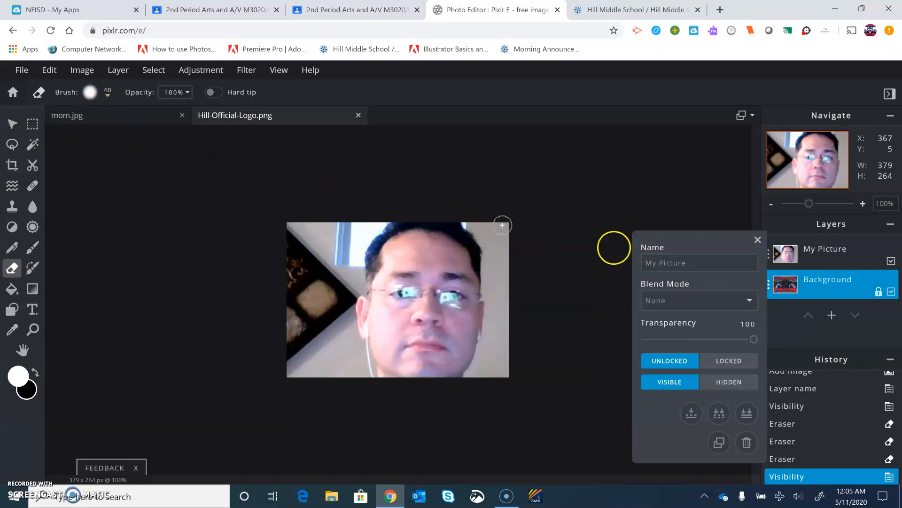
Close the layer settings of the My Picture layer.
{"action": "left_click", "coordinate": [757, 240]}
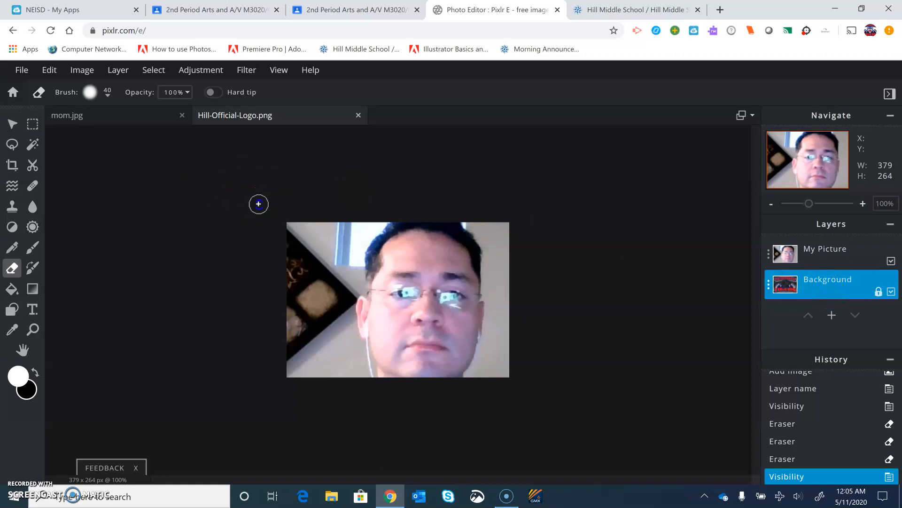
{"action": "mouse_move", "coordinate": [346, 242]}
{"action": "left_mouse_down"}
{"action": "mouse_move", "coordinate": [317, 282]}
{"action": "mouse_move", "coordinate": [358, 238]}
{"action": "mouse_move", "coordinate": [348, 253]}
{"action": "left_mouse_up"}
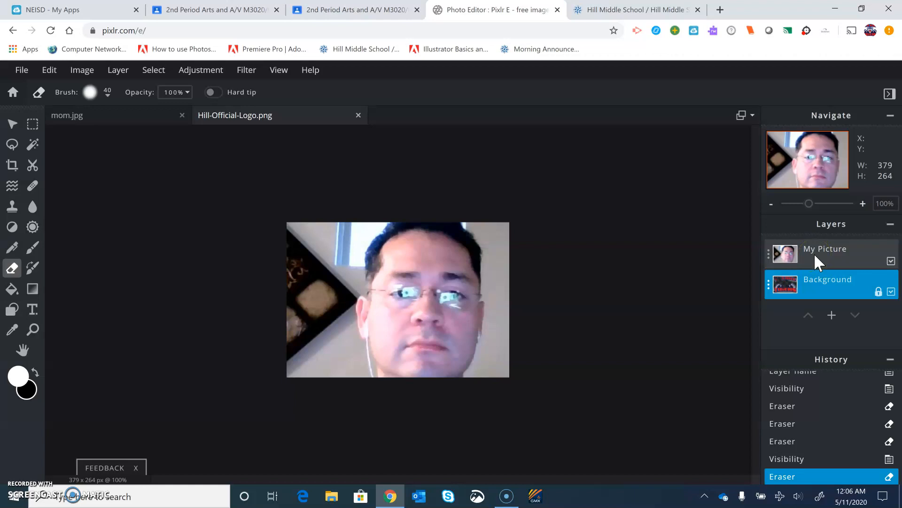
{"action": "left_click", "coordinate": [783, 284]}
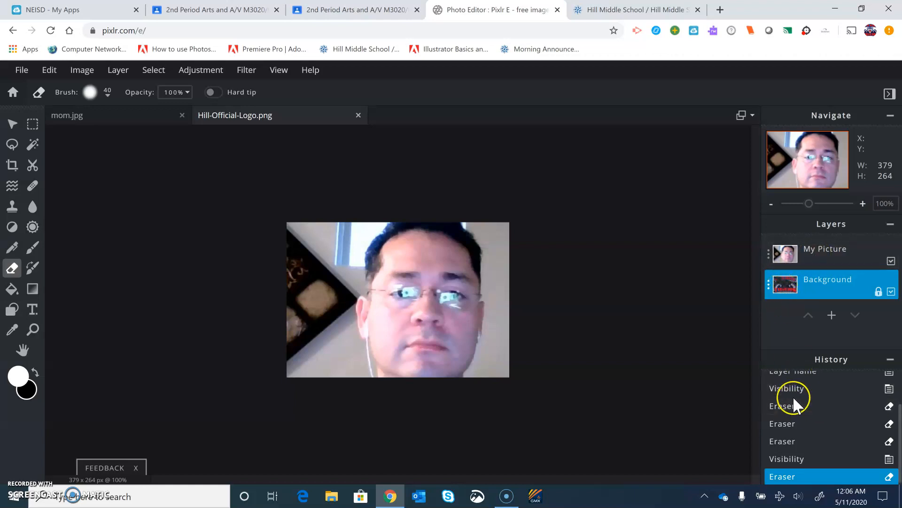
{"action": "key", "text": "ctrl+z"}
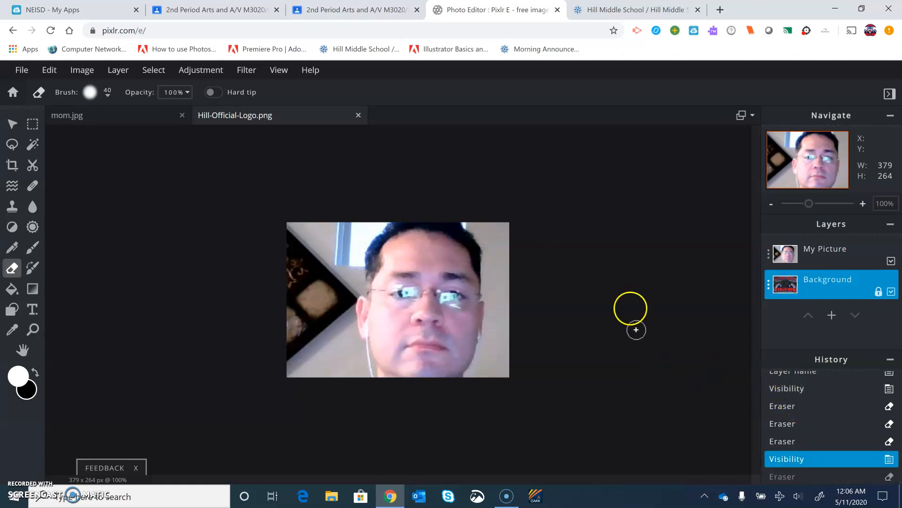
Make My Picture the active layer and erase the photo's background around the head so the logo's lettering and paws show through.
{"action": "left_click", "coordinate": [821, 256]}
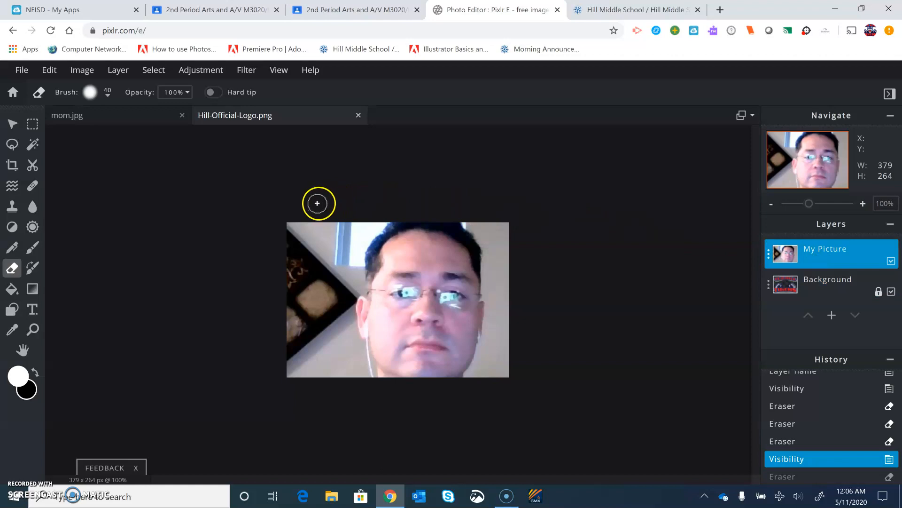
{"action": "mouse_move", "coordinate": [248, 266]}
{"action": "left_mouse_down"}
{"action": "mouse_move", "coordinate": [358, 192]}
{"action": "mouse_move", "coordinate": [251, 301]}
{"action": "mouse_move", "coordinate": [381, 203]}
{"action": "mouse_move", "coordinate": [274, 261]}
{"action": "mouse_move", "coordinate": [363, 209]}
{"action": "mouse_move", "coordinate": [341, 243]}
{"action": "mouse_move", "coordinate": [384, 216]}
{"action": "mouse_move", "coordinate": [315, 289]}
{"action": "mouse_move", "coordinate": [298, 271]}
{"action": "mouse_move", "coordinate": [339, 255]}
{"action": "mouse_move", "coordinate": [285, 293]}
{"action": "mouse_move", "coordinate": [266, 335]}
{"action": "mouse_move", "coordinate": [296, 332]}
{"action": "mouse_move", "coordinate": [306, 343]}
{"action": "mouse_move", "coordinate": [322, 307]}
{"action": "mouse_move", "coordinate": [345, 309]}
{"action": "mouse_move", "coordinate": [379, 227]}
{"action": "mouse_move", "coordinate": [398, 214]}
{"action": "mouse_move", "coordinate": [482, 230]}
{"action": "left_mouse_up"}
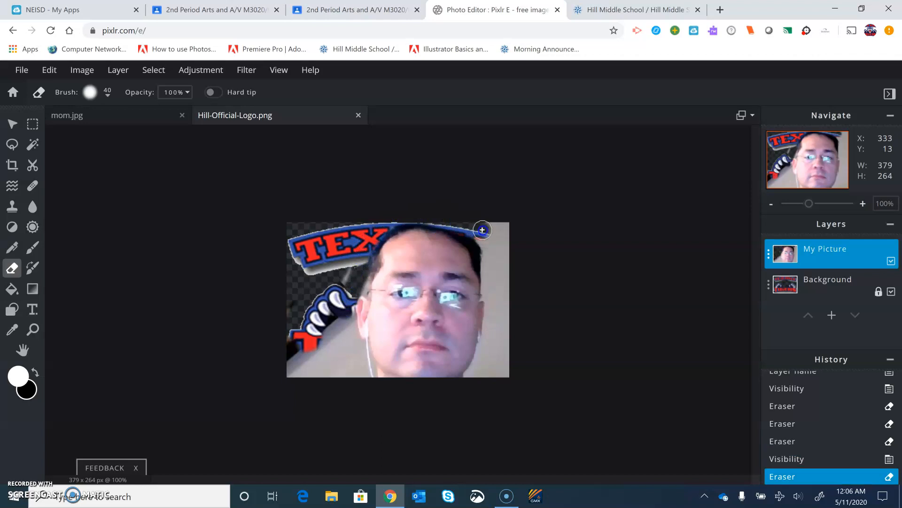
{"action": "key", "text": "ctrl+z"}
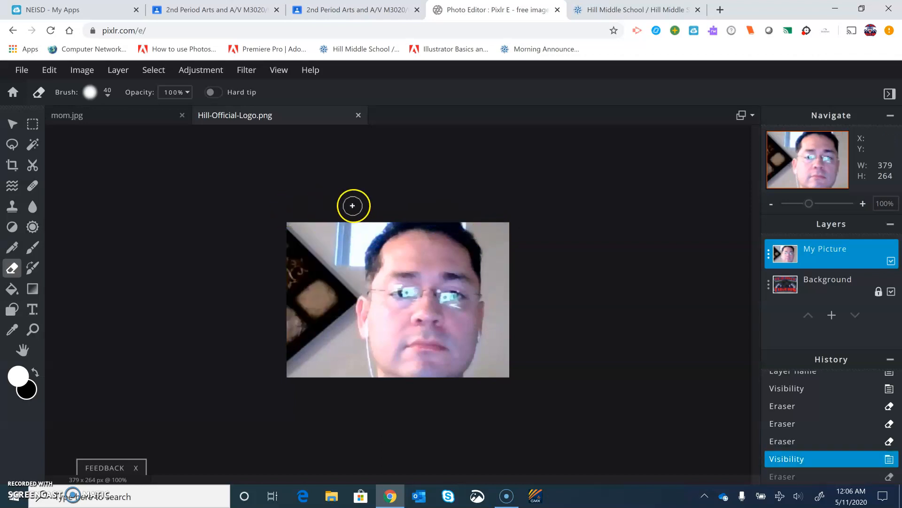
{"action": "mouse_move", "coordinate": [379, 213]}
{"action": "left_mouse_down"}
{"action": "mouse_move", "coordinate": [341, 233]}
{"action": "mouse_move", "coordinate": [282, 225]}
{"action": "mouse_move", "coordinate": [382, 221]}
{"action": "mouse_move", "coordinate": [349, 255]}
{"action": "mouse_move", "coordinate": [348, 270]}
{"action": "mouse_move", "coordinate": [335, 245]}
{"action": "mouse_move", "coordinate": [278, 259]}
{"action": "mouse_move", "coordinate": [311, 251]}
{"action": "mouse_move", "coordinate": [289, 285]}
{"action": "mouse_move", "coordinate": [296, 378]}
{"action": "mouse_move", "coordinate": [312, 356]}
{"action": "mouse_move", "coordinate": [318, 268]}
{"action": "mouse_move", "coordinate": [328, 372]}
{"action": "mouse_move", "coordinate": [335, 279]}
{"action": "mouse_move", "coordinate": [335, 383]}
{"action": "left_mouse_up"}
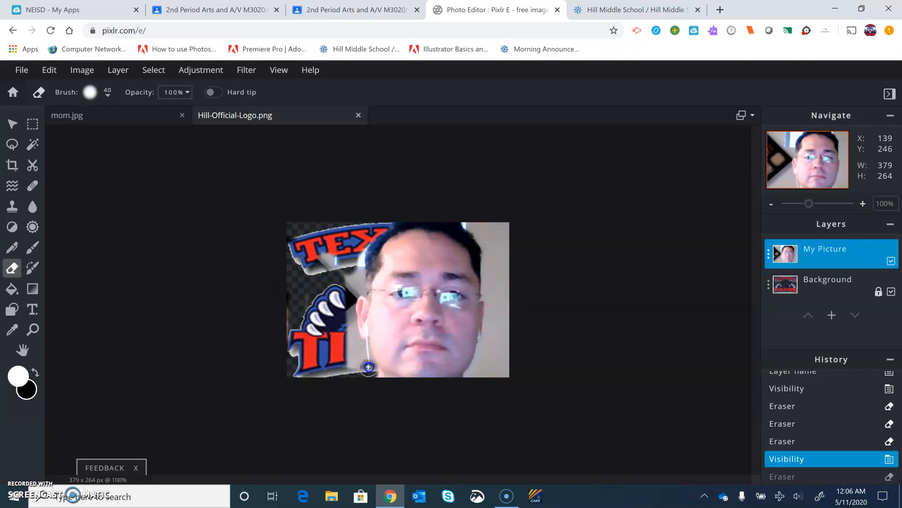
{"action": "left_click_drag", "start_coordinate": [364, 345], "coordinate": [348, 361]}
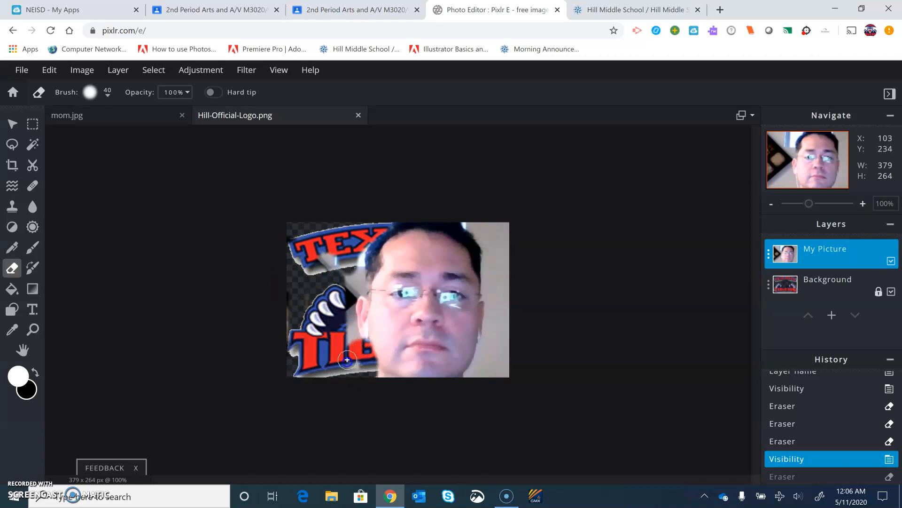
{"action": "left_click_drag", "start_coordinate": [349, 328], "coordinate": [355, 273]}
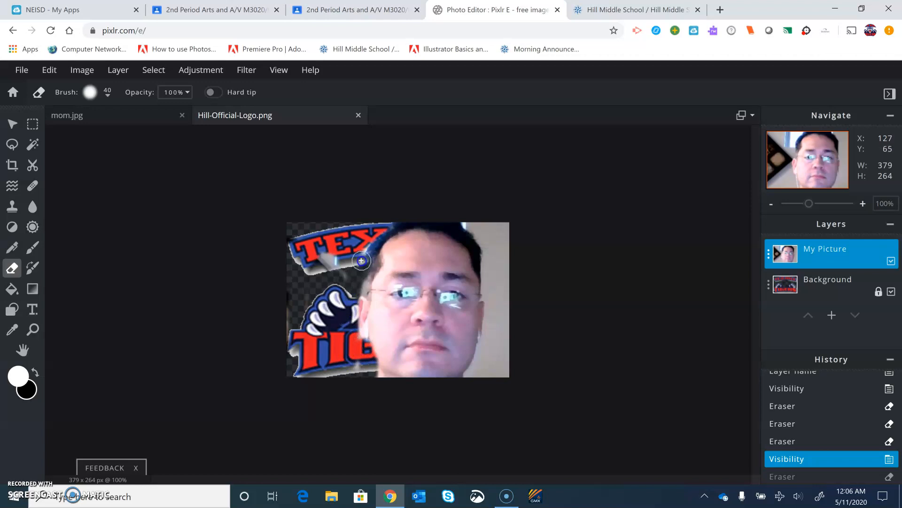
{"action": "left_click_drag", "start_coordinate": [464, 218], "coordinate": [525, 235]}
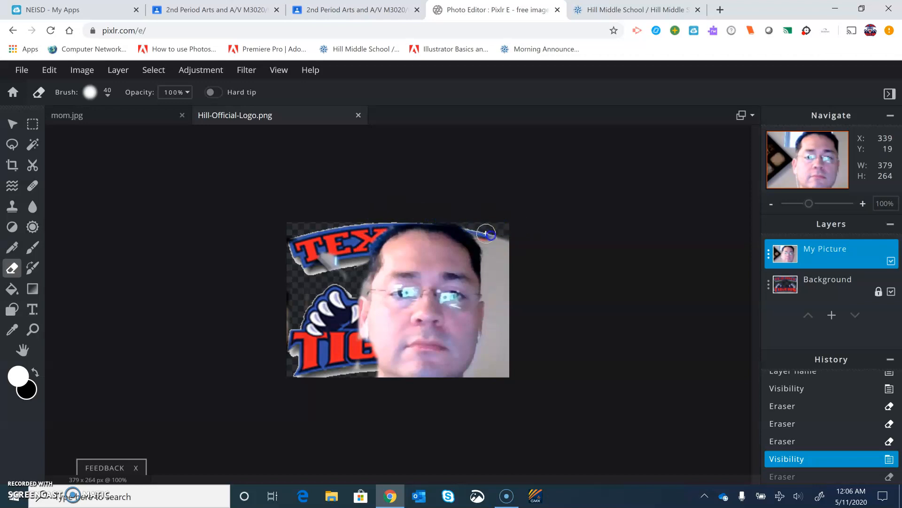
{"action": "left_click_drag", "start_coordinate": [486, 233], "coordinate": [491, 249]}
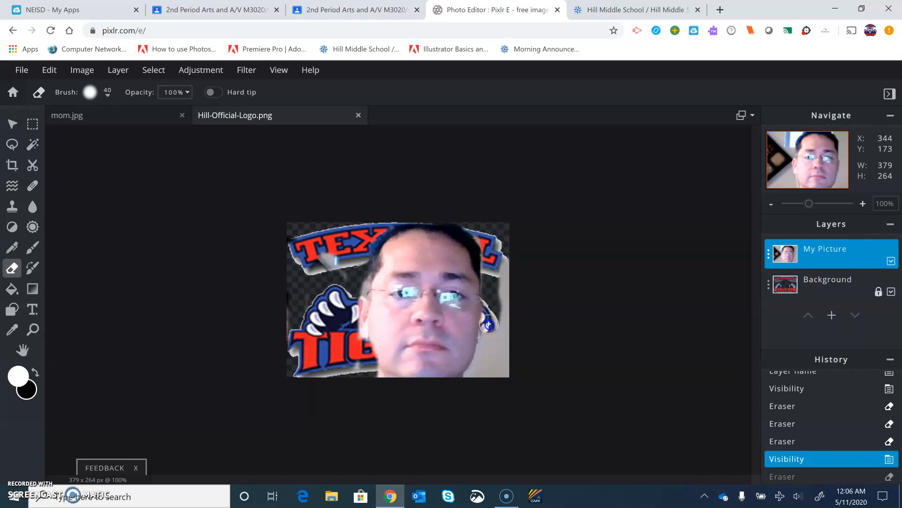
{"action": "mouse_move", "coordinate": [494, 371]}
{"action": "left_mouse_down"}
{"action": "mouse_move", "coordinate": [522, 197]}
{"action": "mouse_move", "coordinate": [513, 281]}
{"action": "mouse_move", "coordinate": [500, 288]}
{"action": "mouse_move", "coordinate": [496, 255]}
{"action": "mouse_move", "coordinate": [517, 398]}
{"action": "mouse_move", "coordinate": [380, 467]}
{"action": "mouse_move", "coordinate": [321, 426]}
{"action": "left_mouse_up"}
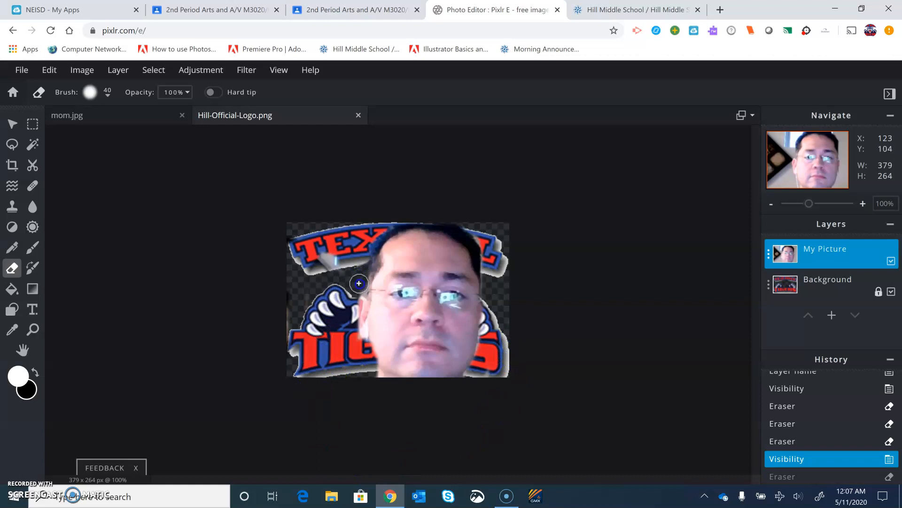
{"action": "mouse_move", "coordinate": [360, 292]}
{"action": "left_mouse_down"}
{"action": "mouse_move", "coordinate": [328, 238]}
{"action": "mouse_move", "coordinate": [292, 252]}
{"action": "mouse_move", "coordinate": [286, 398]}
{"action": "left_mouse_up"}
{"action": "left_click_drag", "start_coordinate": [283, 247], "coordinate": [296, 331]}
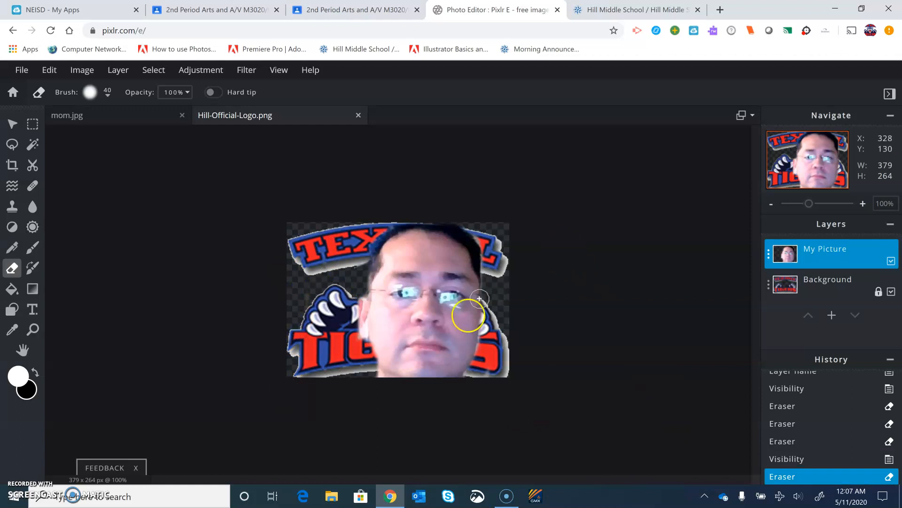
Scale the My Picture layer down to about 819 × 461 px and erase the leftover photo background above and beside the head.
{"action": "left_click", "coordinate": [11, 131]}
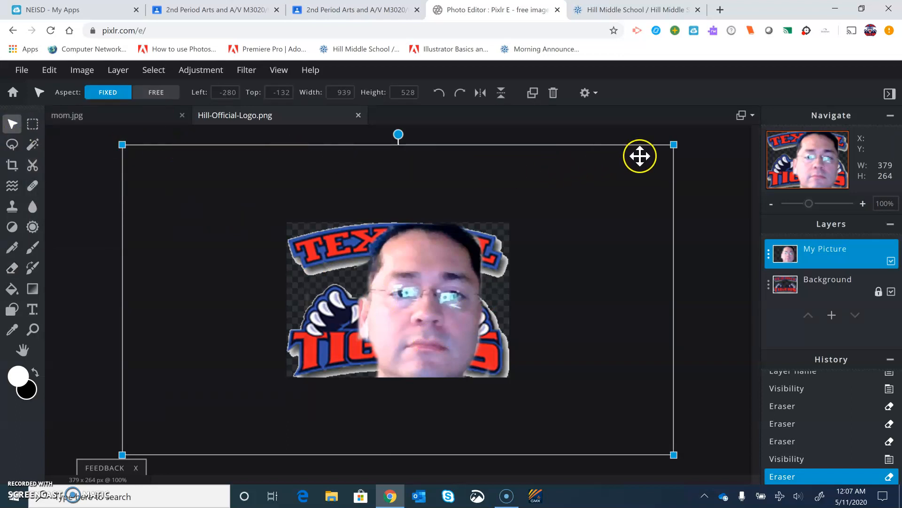
{"action": "left_click_drag", "start_coordinate": [674, 144], "coordinate": [604, 168]}
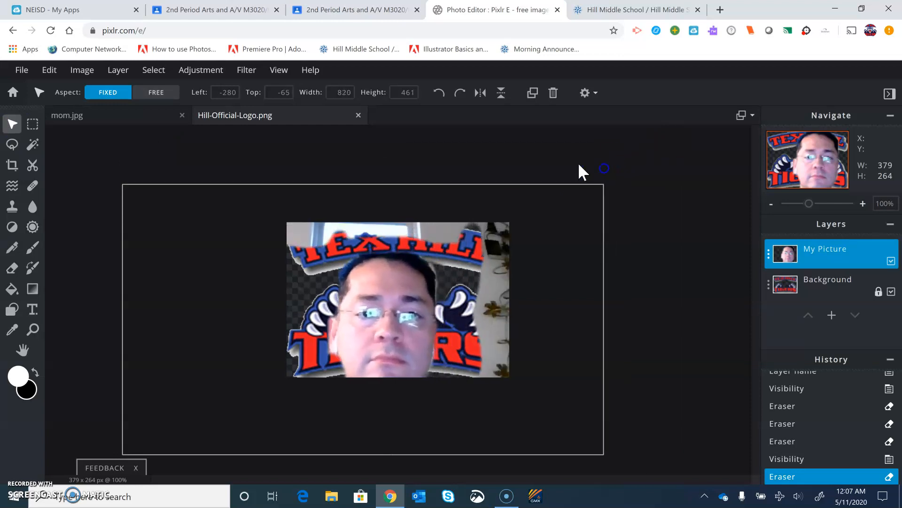
{"action": "left_click", "coordinate": [12, 268]}
{"action": "mouse_move", "coordinate": [467, 228]}
{"action": "left_mouse_down"}
{"action": "mouse_move", "coordinate": [508, 215]}
{"action": "mouse_move", "coordinate": [505, 306]}
{"action": "mouse_move", "coordinate": [484, 276]}
{"action": "mouse_move", "coordinate": [490, 247]}
{"action": "mouse_move", "coordinate": [510, 262]}
{"action": "mouse_move", "coordinate": [505, 250]}
{"action": "mouse_move", "coordinate": [505, 333]}
{"action": "mouse_move", "coordinate": [484, 300]}
{"action": "mouse_move", "coordinate": [495, 314]}
{"action": "mouse_move", "coordinate": [491, 383]}
{"action": "mouse_move", "coordinate": [508, 332]}
{"action": "left_mouse_up"}
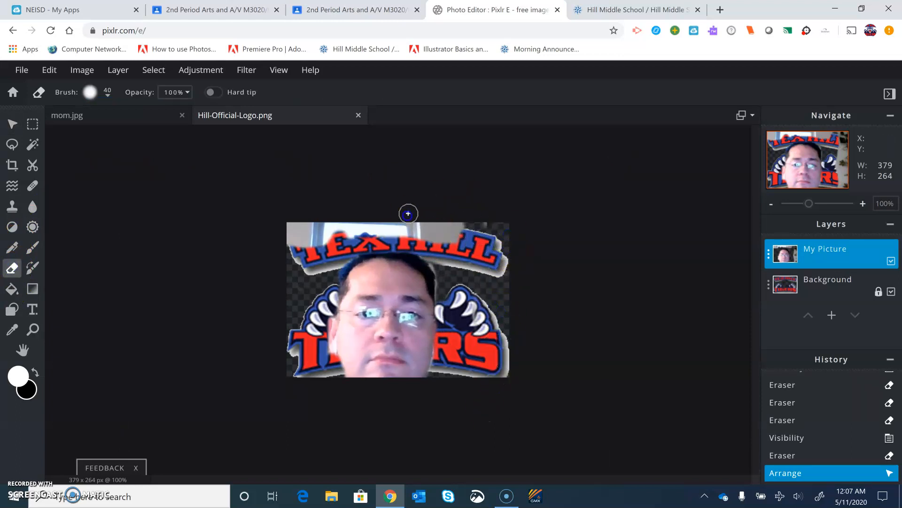
{"action": "mouse_move", "coordinate": [453, 244]}
{"action": "left_mouse_down"}
{"action": "mouse_move", "coordinate": [366, 237]}
{"action": "mouse_move", "coordinate": [312, 215]}
{"action": "left_mouse_up"}
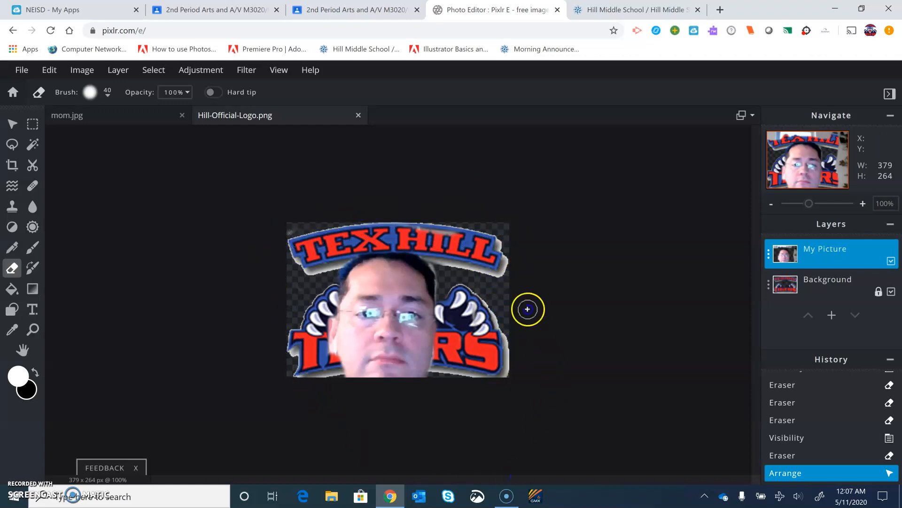
{"action": "left_click", "coordinate": [491, 360]}
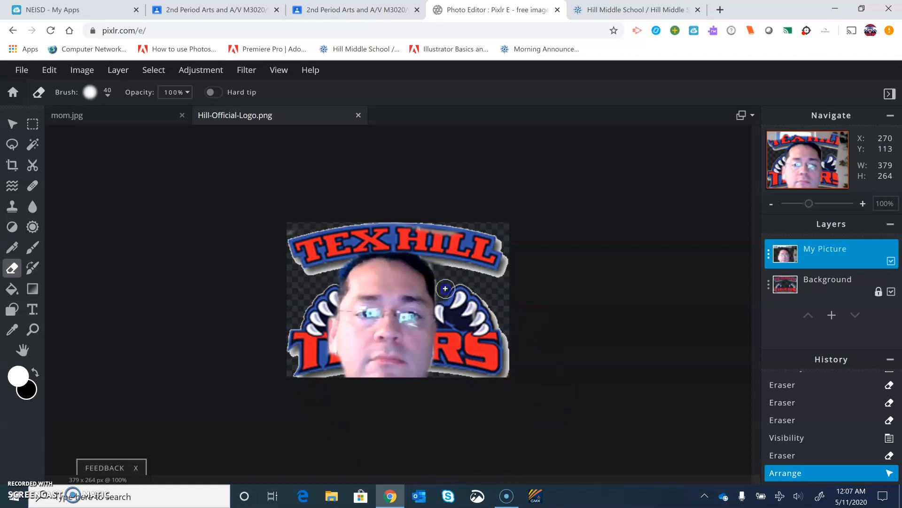
{"action": "left_click", "coordinate": [445, 289]}
Scale the My Picture layer to about 779 × 438 px and centre the head between the logo's paws.
{"action": "left_click", "coordinate": [12, 124]}
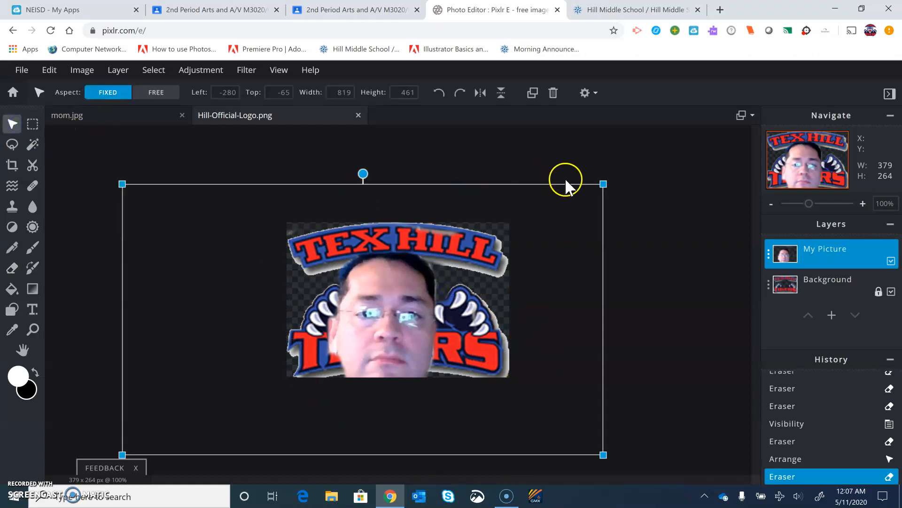
{"action": "left_click_drag", "start_coordinate": [601, 182], "coordinate": [583, 206]}
{"action": "left_click_drag", "start_coordinate": [409, 304], "coordinate": [429, 306]}
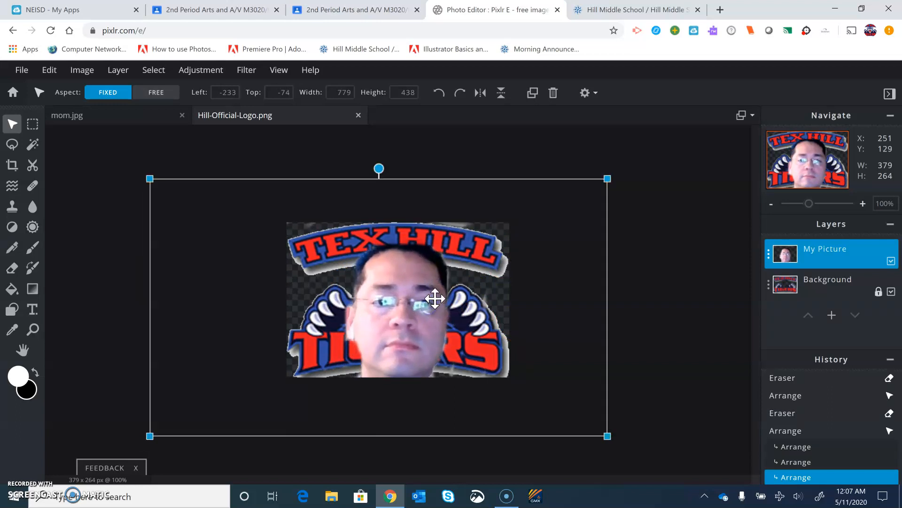
{"action": "left_click", "coordinate": [641, 286]}
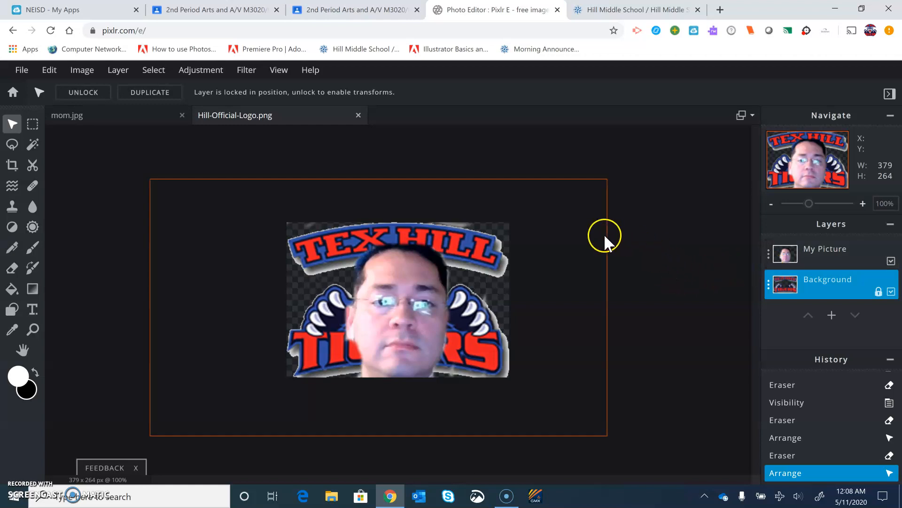
Save the finished logo as a PNG file named Hill-Official-Logo, copying the file name before downloading, and close the save dialog.
{"action": "left_click", "coordinate": [24, 72]}
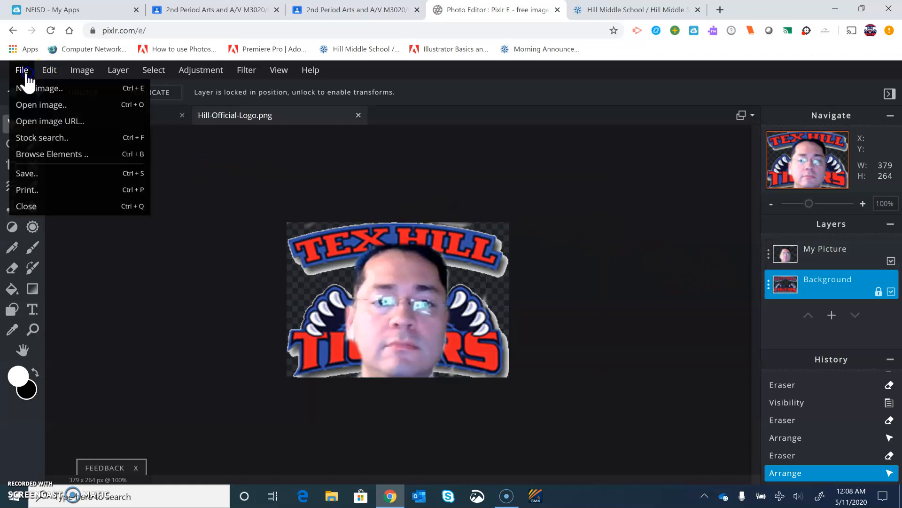
{"action": "left_click", "coordinate": [28, 175]}
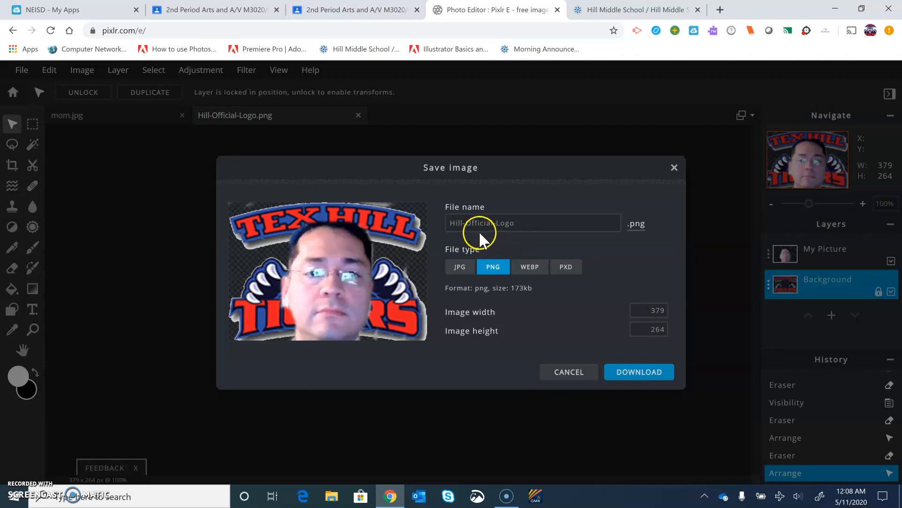
{"action": "left_click_drag", "start_coordinate": [524, 223], "coordinate": [450, 223]}
{"action": "right_click", "coordinate": [501, 223]}
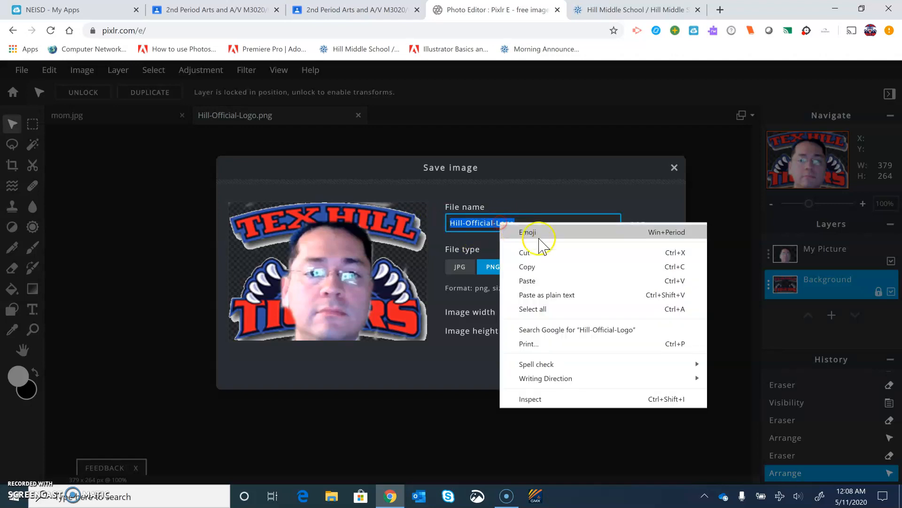
{"action": "left_click", "coordinate": [541, 267]}
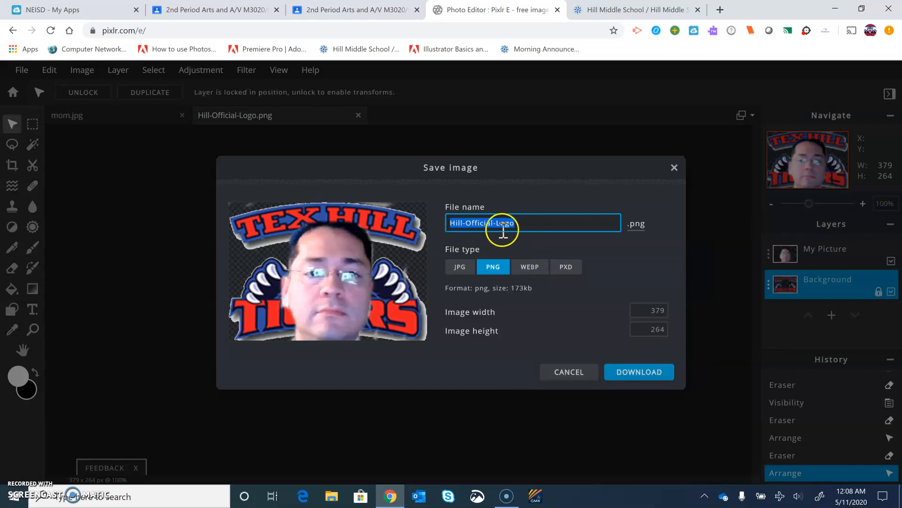
{"action": "left_click", "coordinate": [641, 374]}
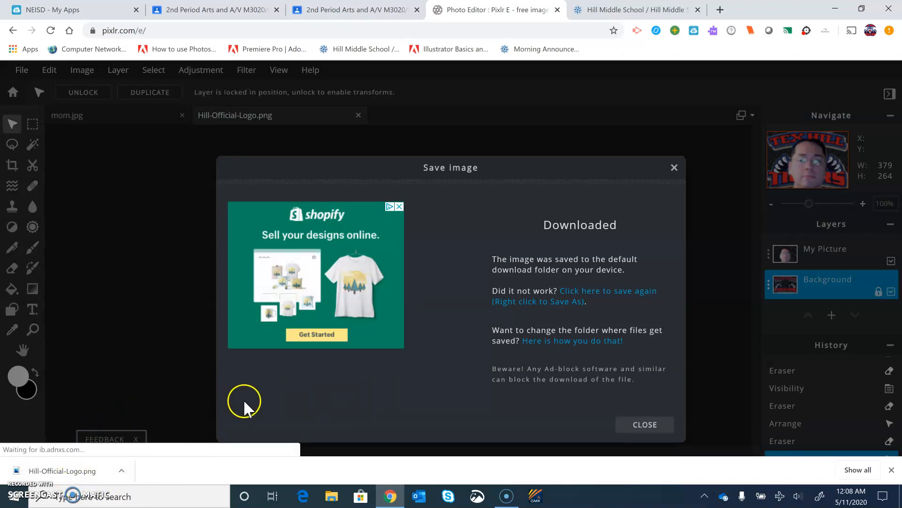
{"action": "left_click", "coordinate": [675, 168]}
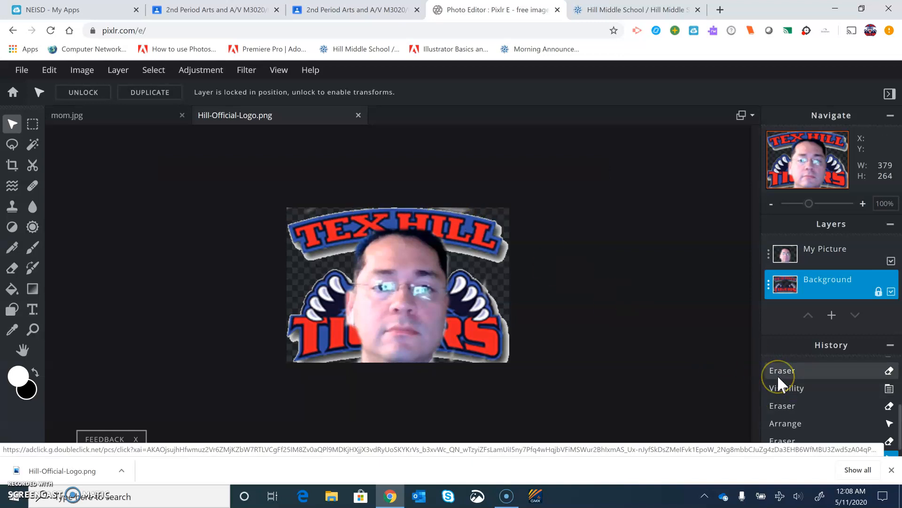
{"action": "left_click", "coordinate": [645, 366]}
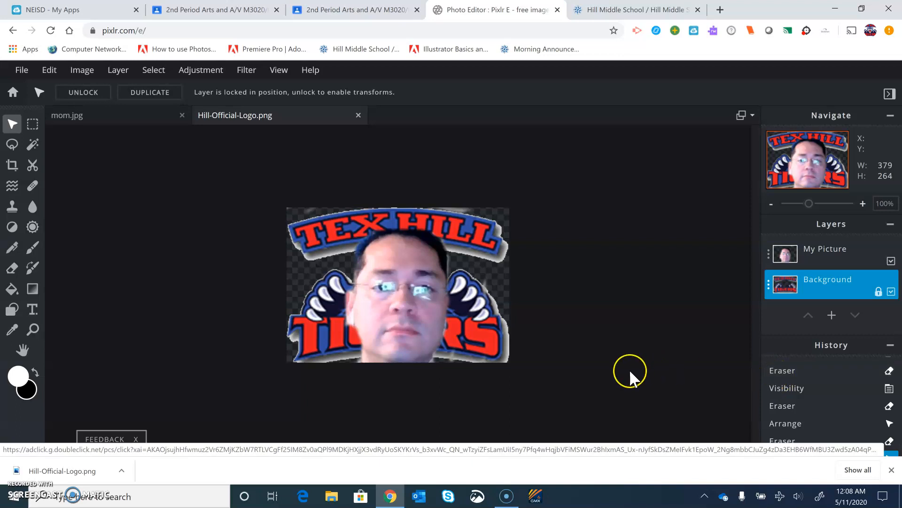